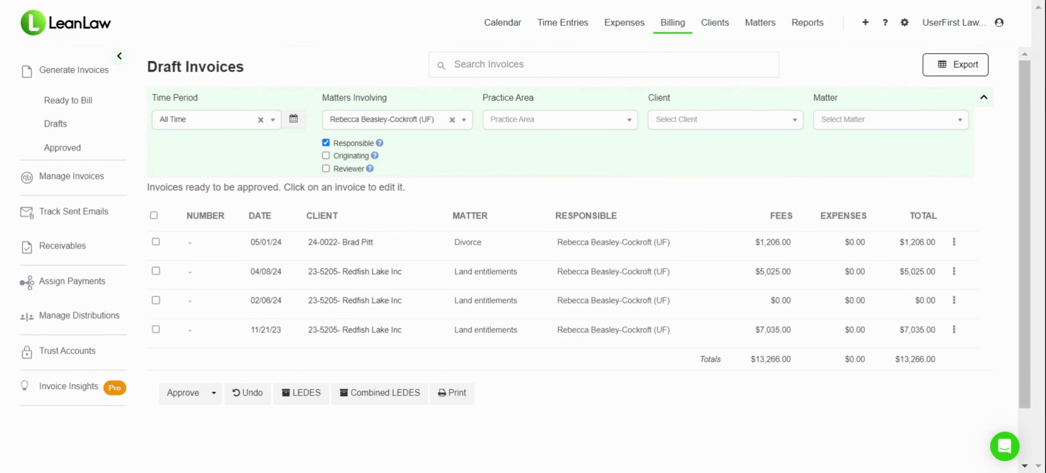
Open the Divorce draft invoice and fix the bill-to city by replacing a wrong letter with 'g'.
click(503, 254)
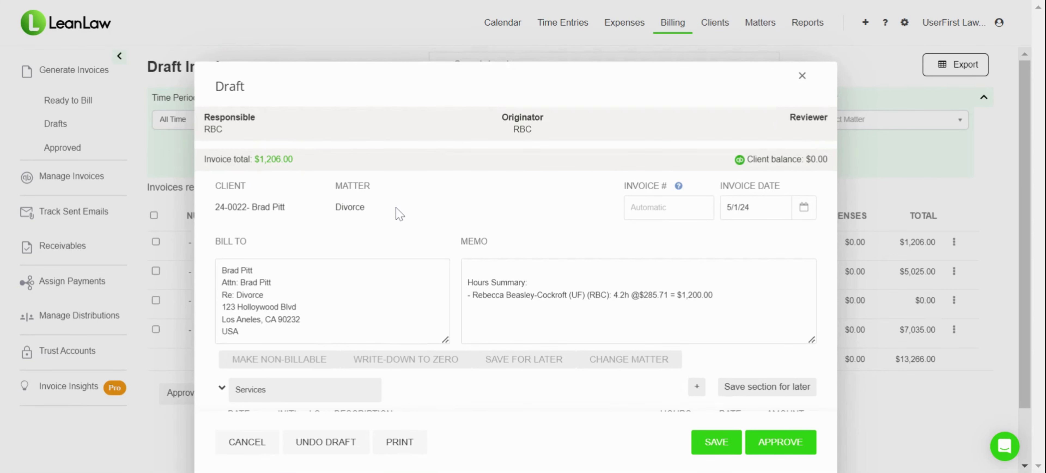
scroll(399, 214, down, 2)
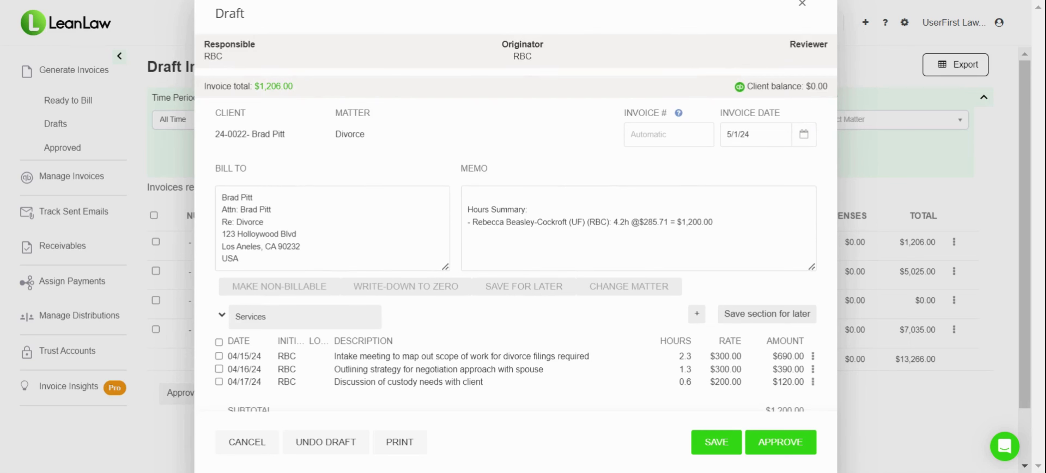
click(250, 234)
key(BackSpace)
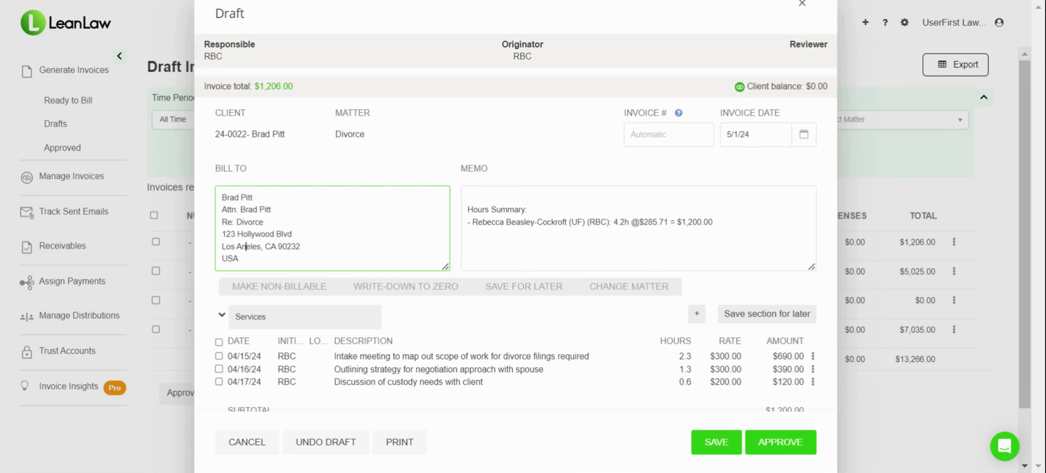
text(g)
Write 'Thank you for your business' as the invoice memo note.
click(517, 223)
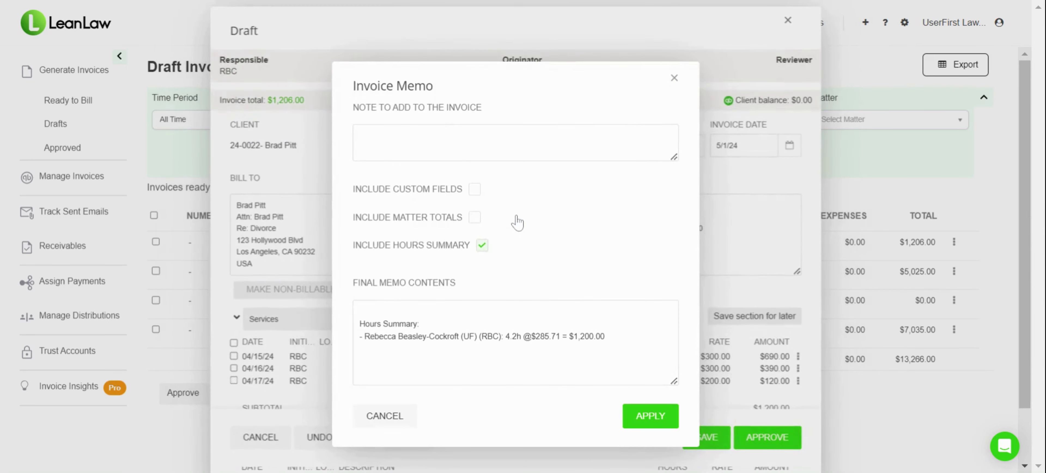
click(359, 137)
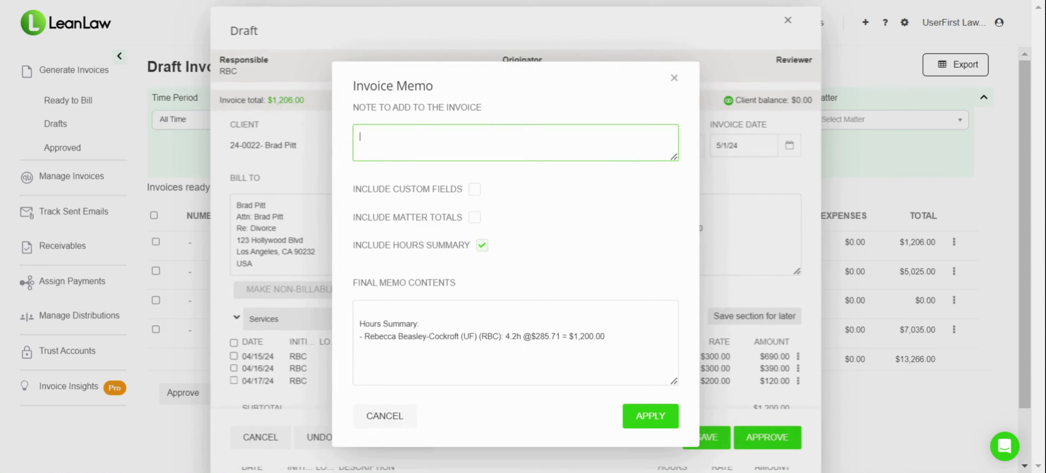
text(Than)
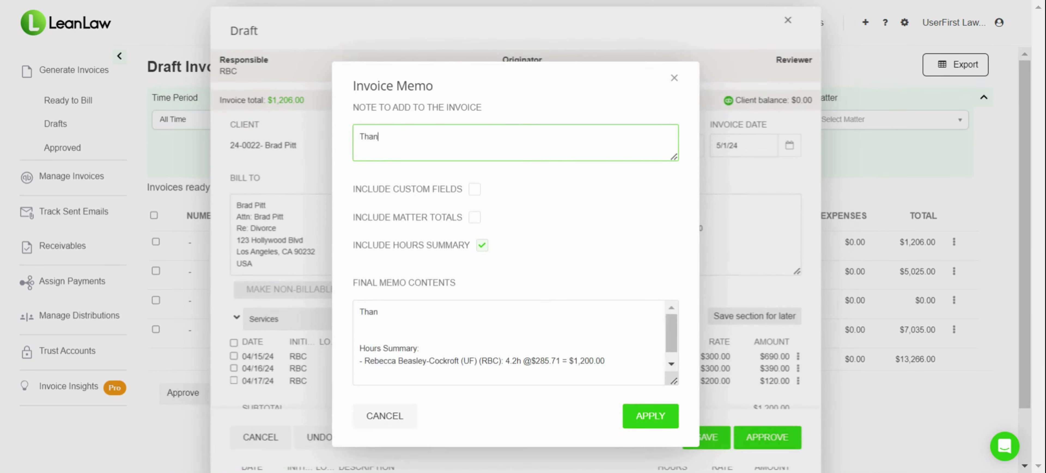
text(k you for your business)
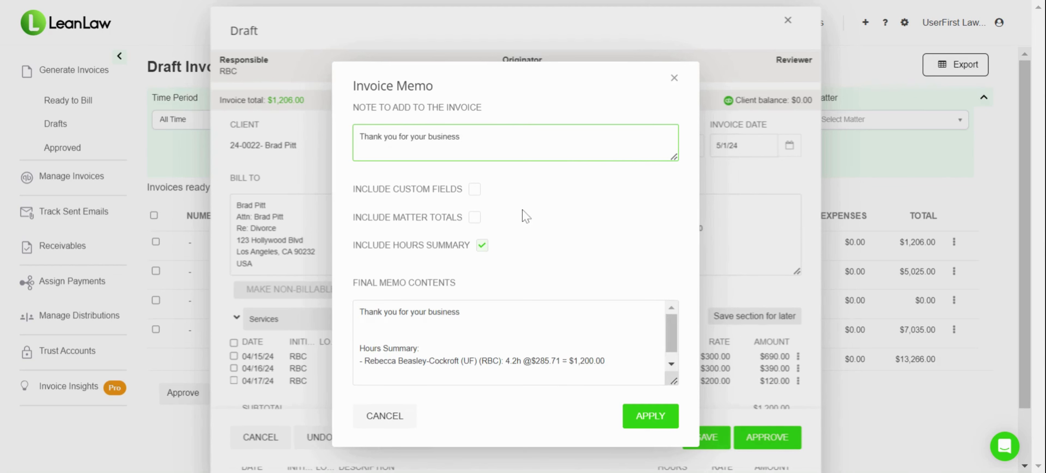
Include Divorce matter totals ($1,200.00) without the hours summary, then apply the memo.
click(474, 217)
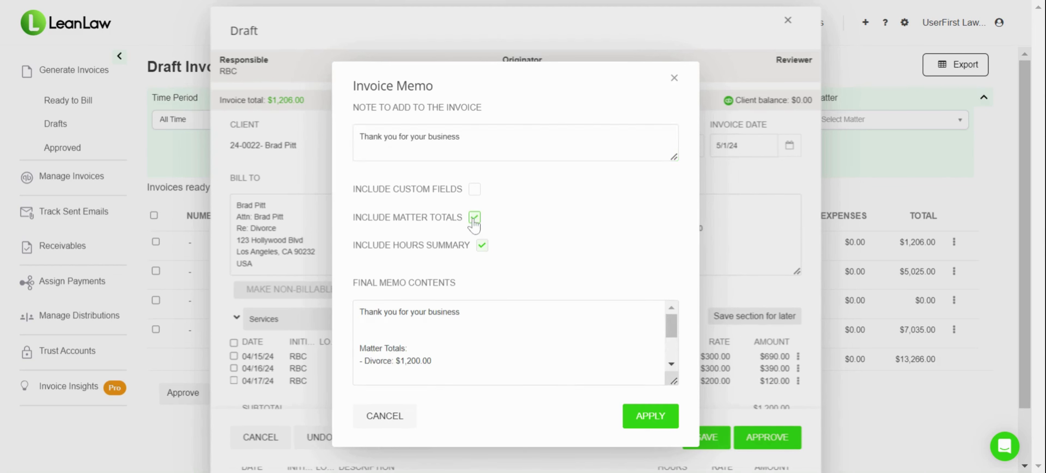
scroll(446, 335, down, 2)
scroll(444, 334, up, 3)
click(474, 190)
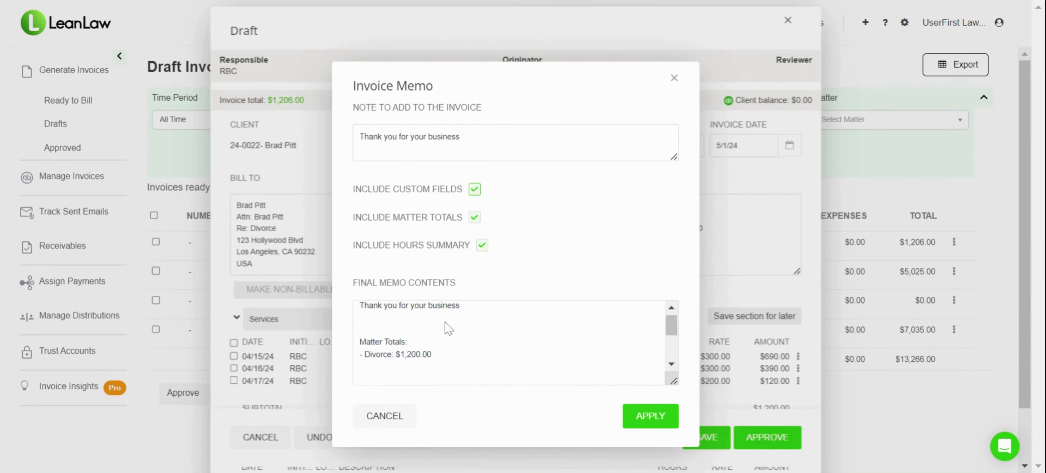
scroll(441, 349, down, 3)
scroll(443, 364, up, 3)
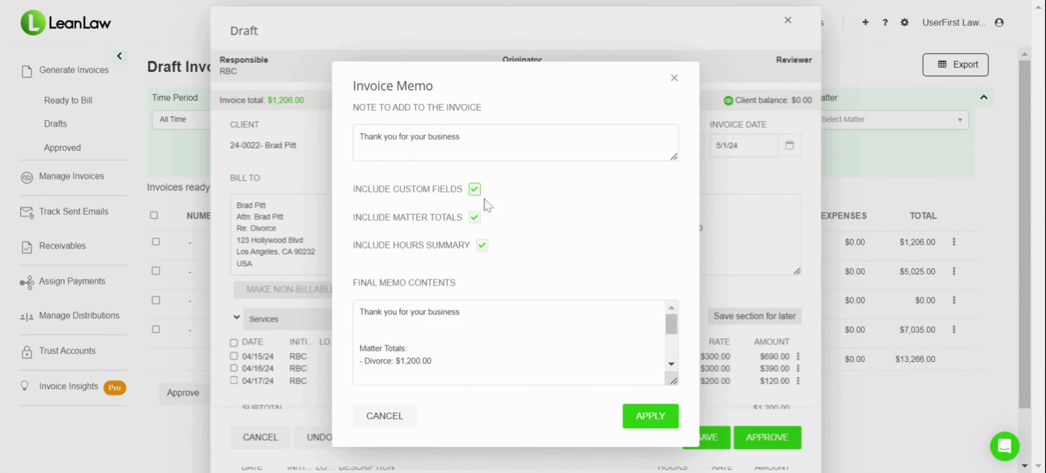
click(474, 190)
click(474, 217)
click(482, 245)
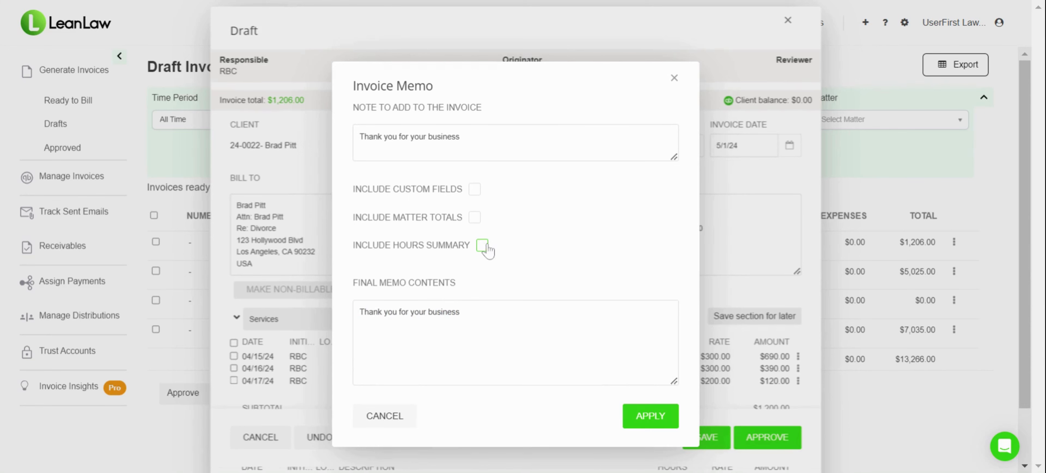
click(474, 218)
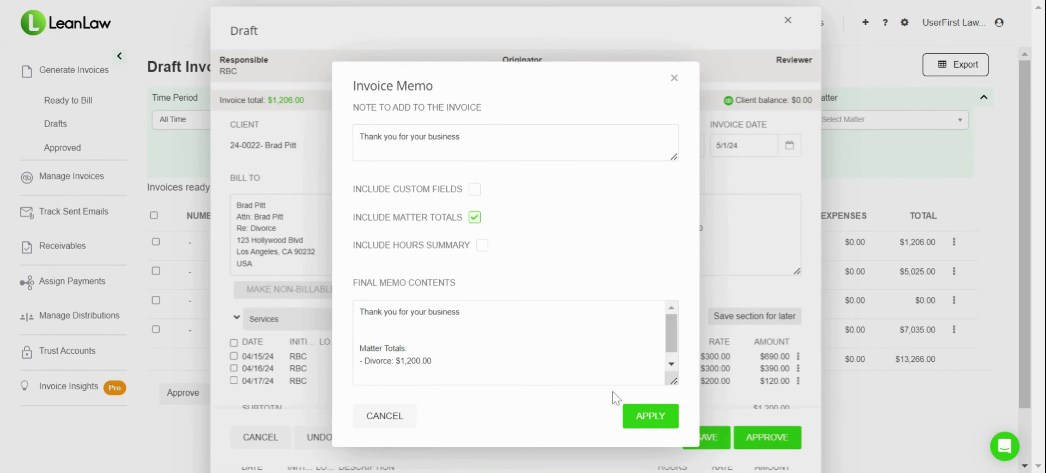
click(639, 423)
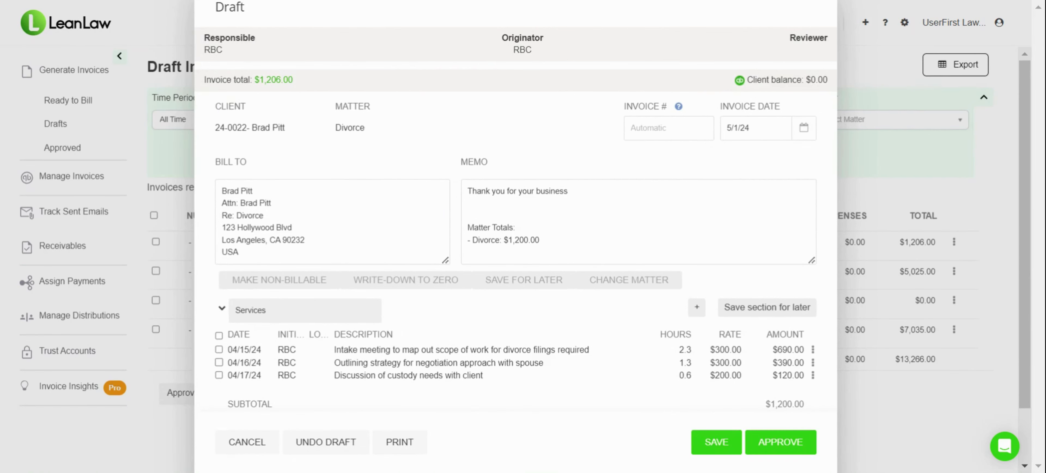
Save the Fees section with the $6.00 Administrative Fee for later, leaving a $1,200.00 total.
scroll(483, 286, down, 3)
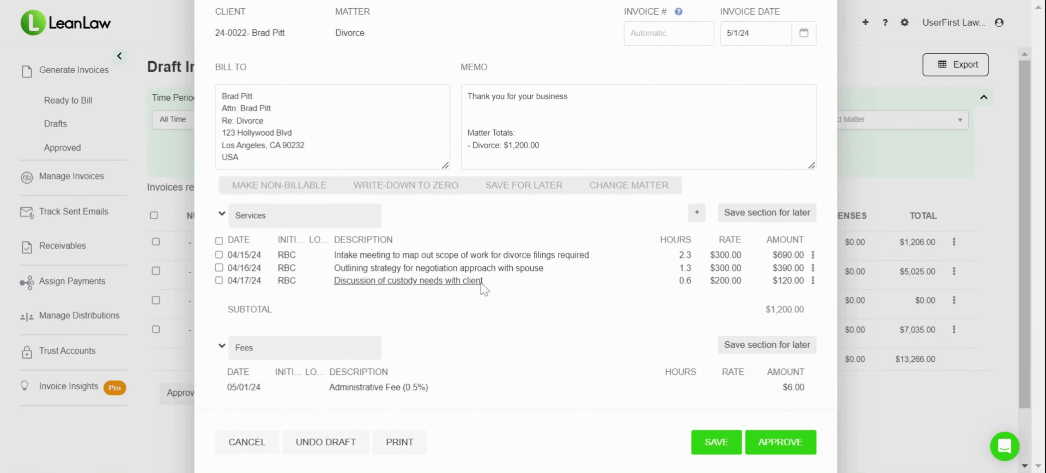
scroll(483, 287, down, 3)
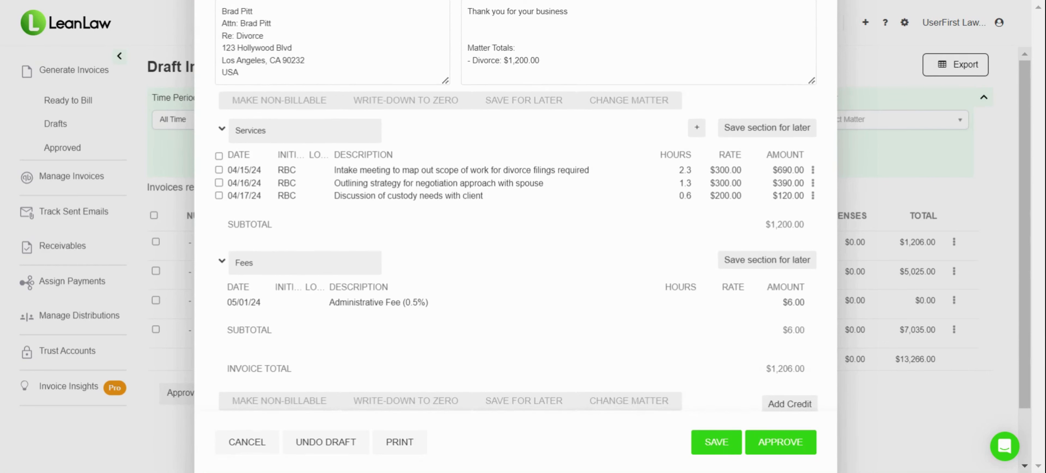
click(357, 131)
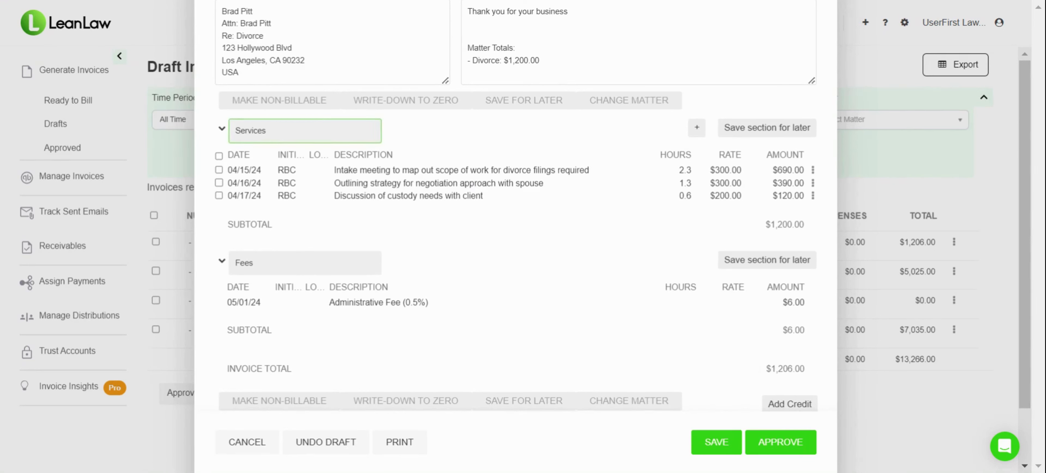
click(243, 265)
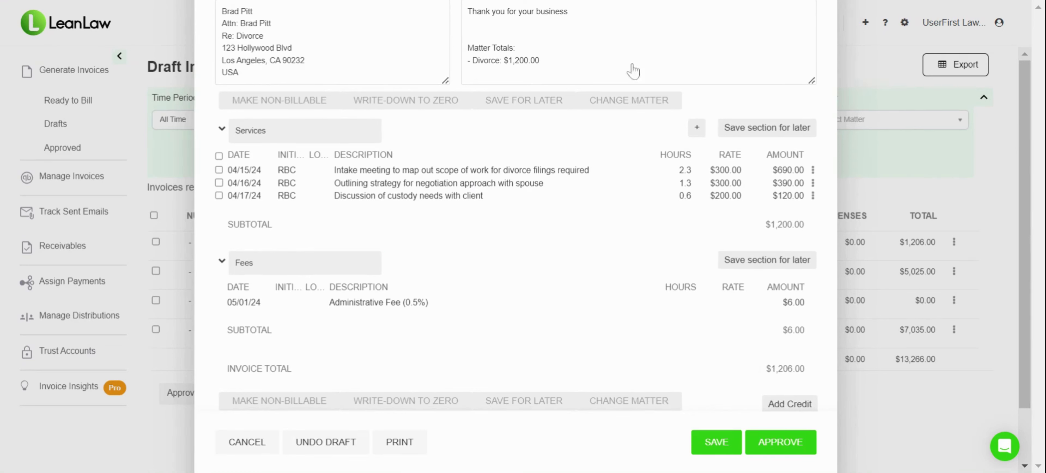
click(686, 128)
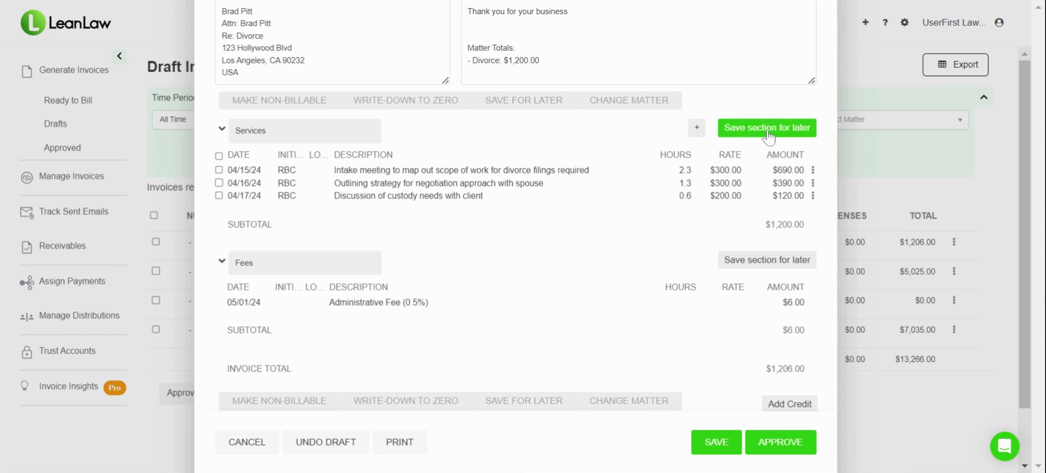
click(739, 263)
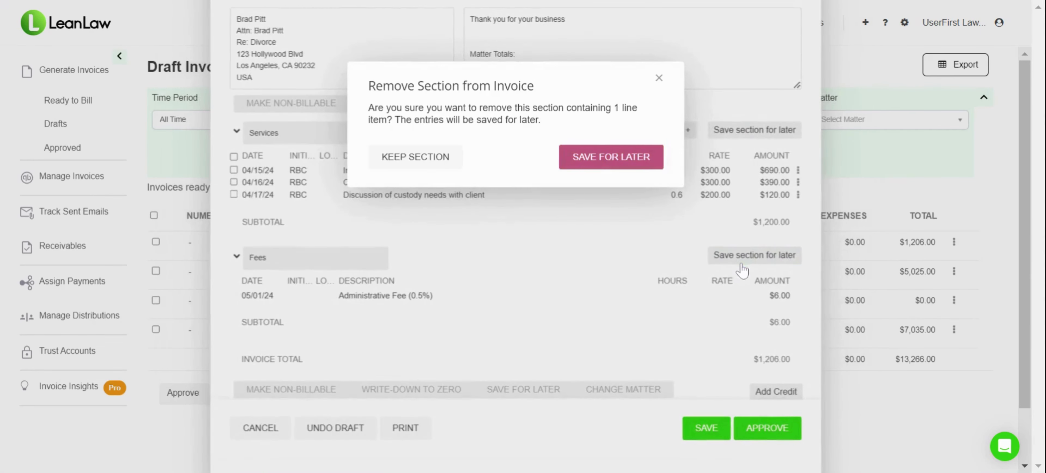
click(612, 171)
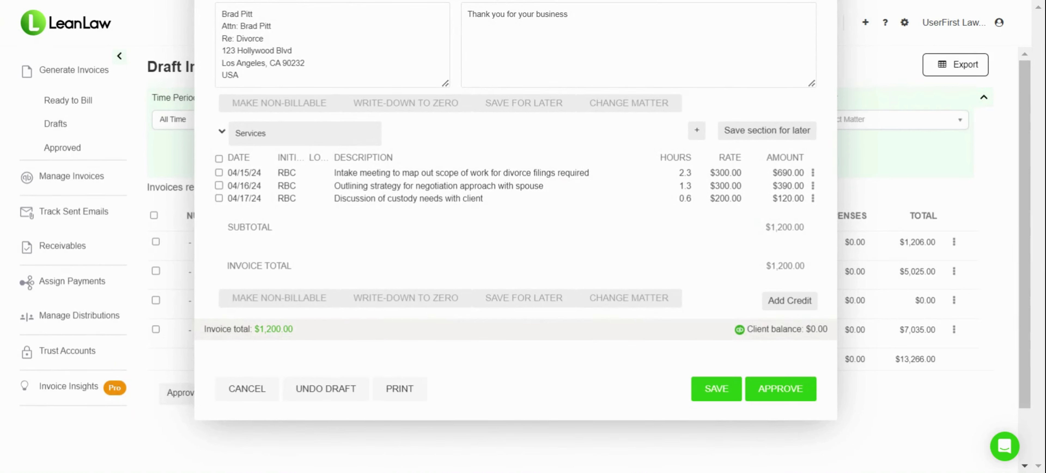
Write the 04/17/24 custody entry down to zero, save it for later, then select 04/16/24.
click(218, 158)
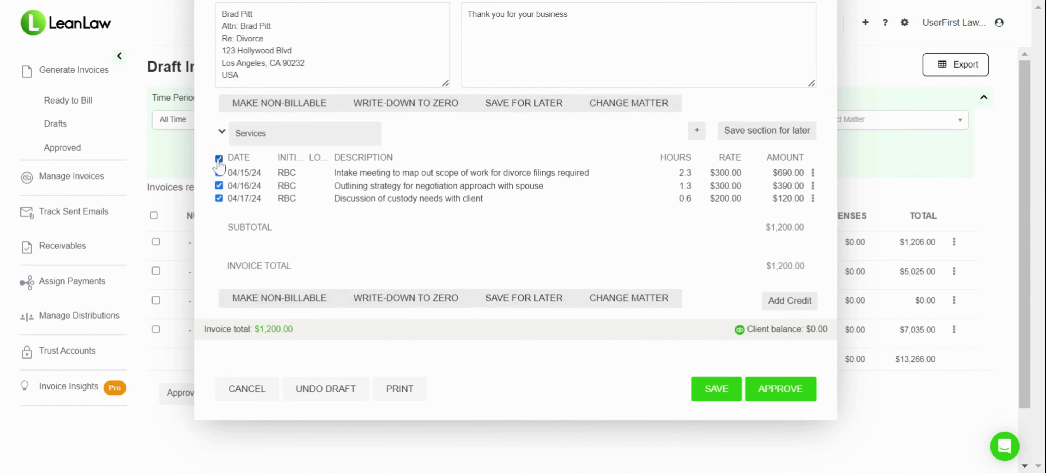
click(219, 172)
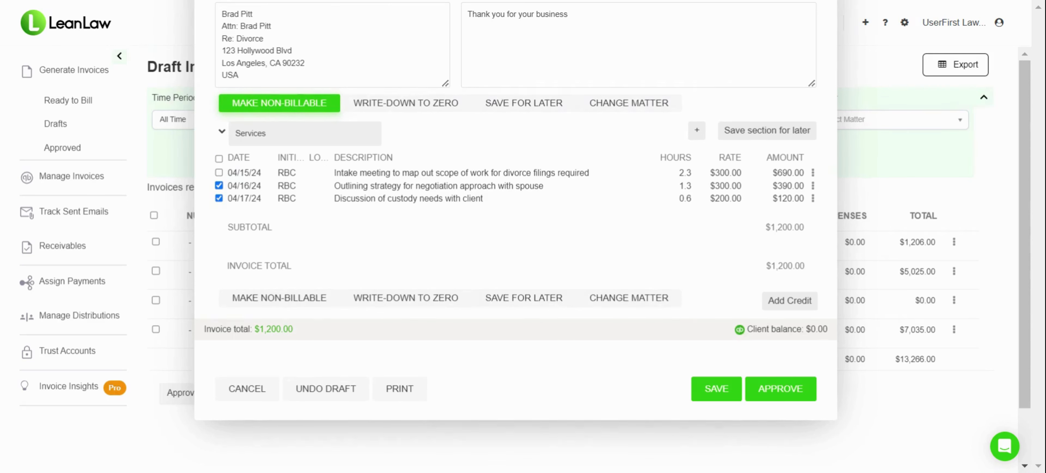
click(219, 186)
click(412, 105)
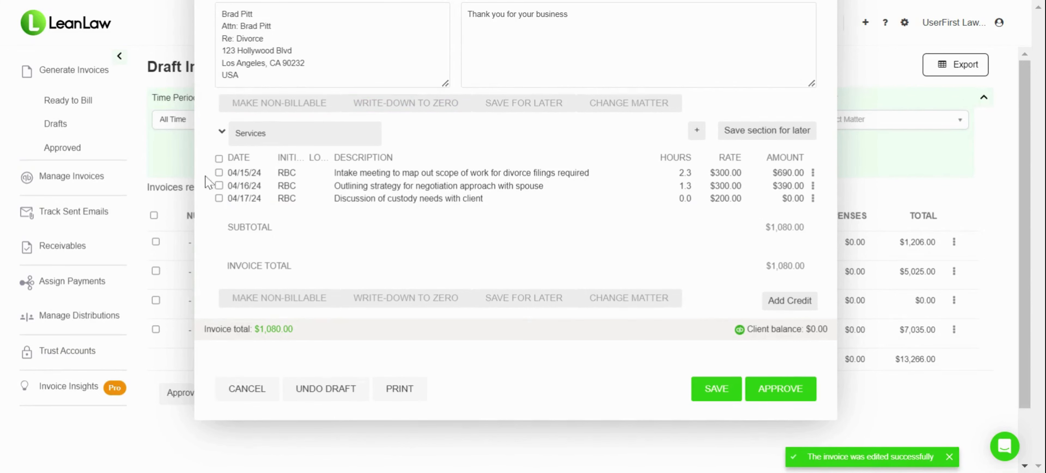
click(218, 199)
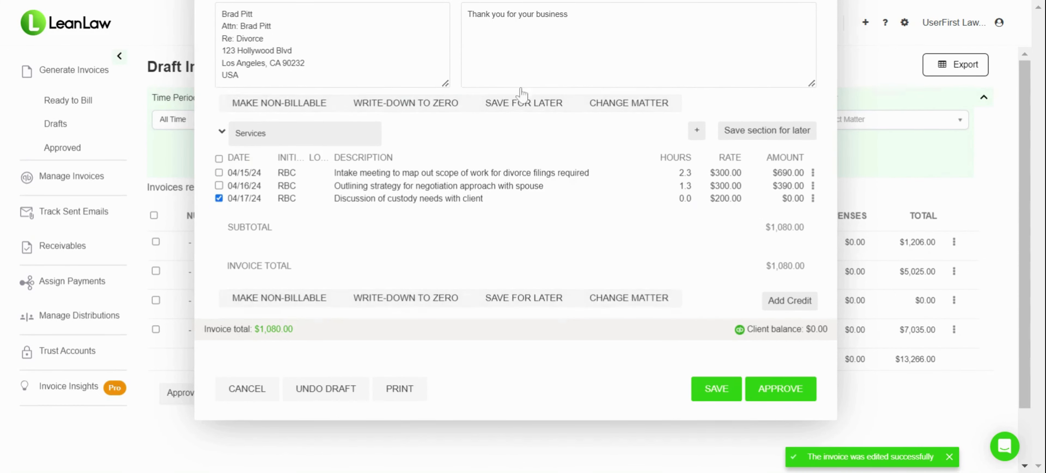
click(520, 105)
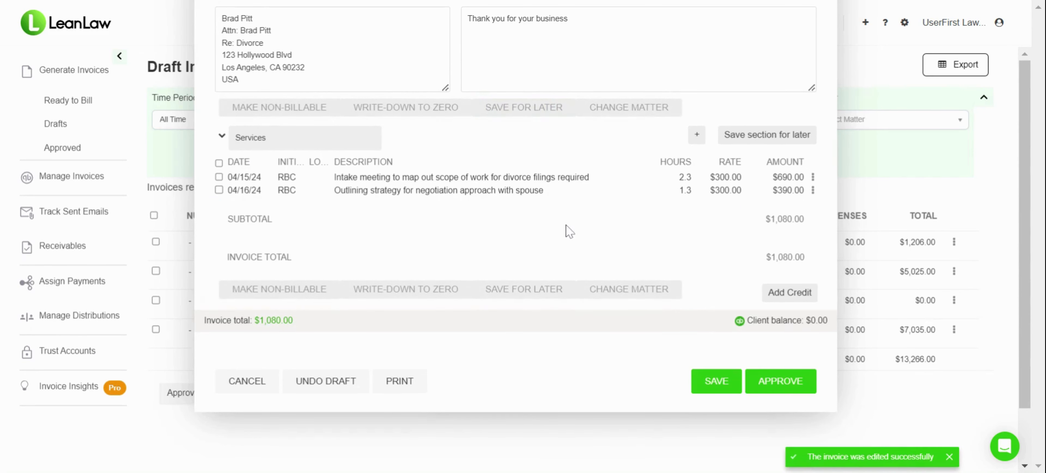
click(218, 191)
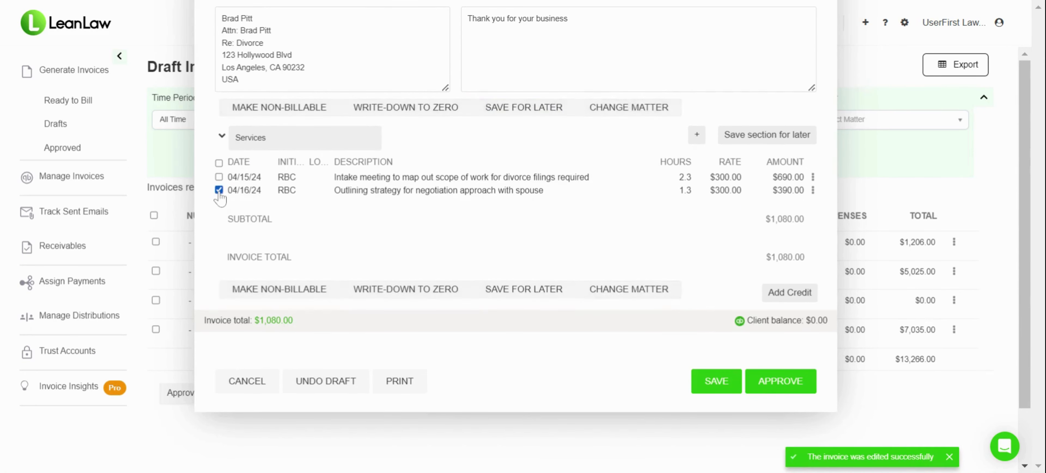
click(636, 117)
click(486, 145)
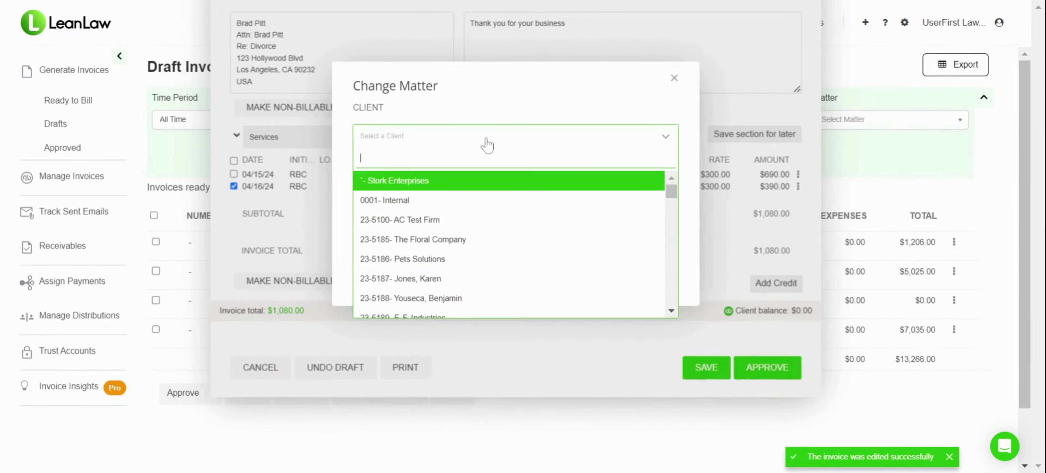
click(511, 86)
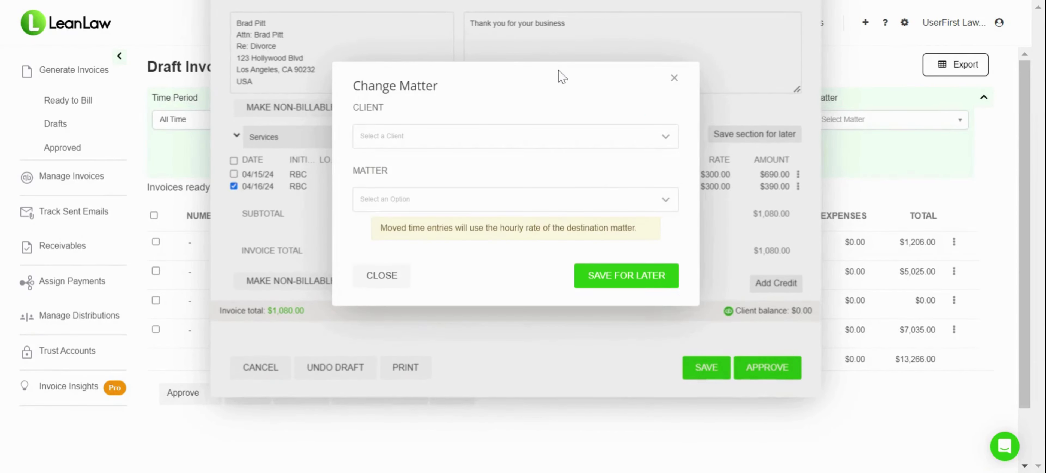
click(511, 136)
click(411, 205)
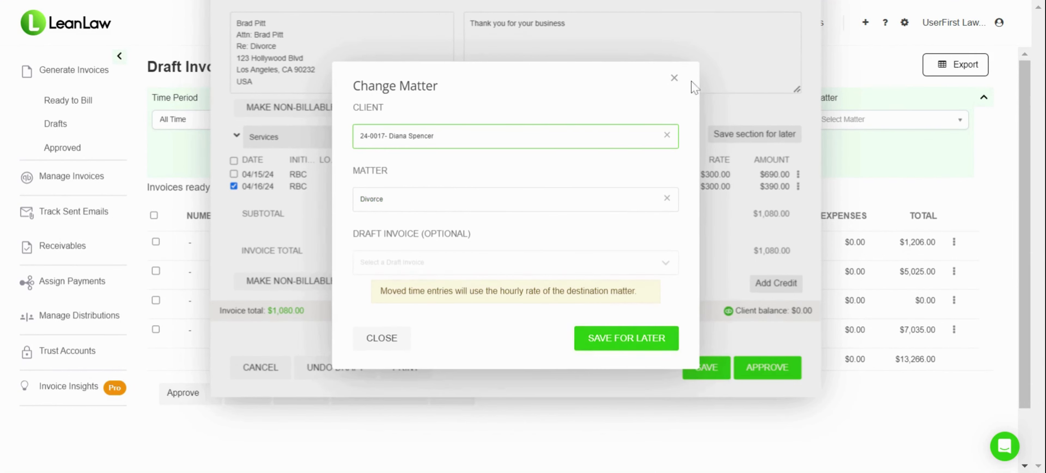
click(674, 79)
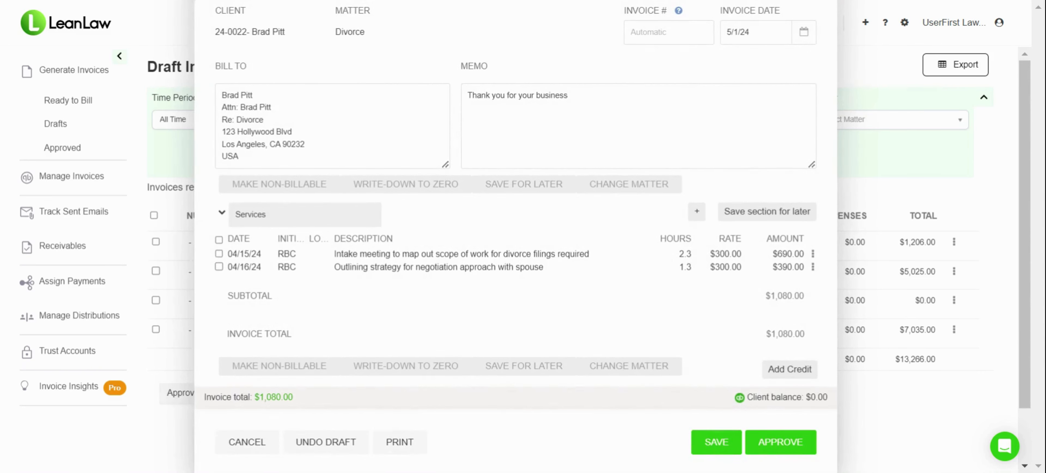
Add a 04/16/24 time entry 'Initial conversation with apposing counsel' for 0.7 hours ($210.00).
click(697, 211)
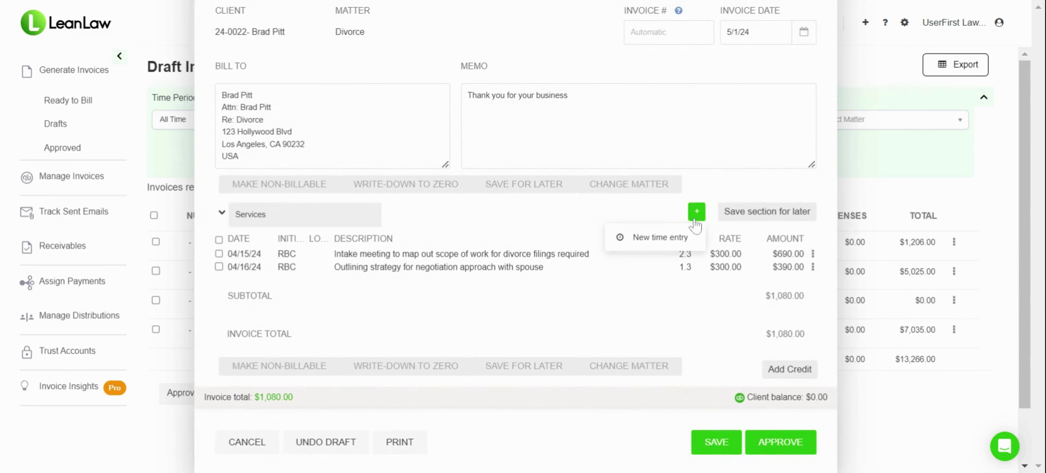
click(676, 243)
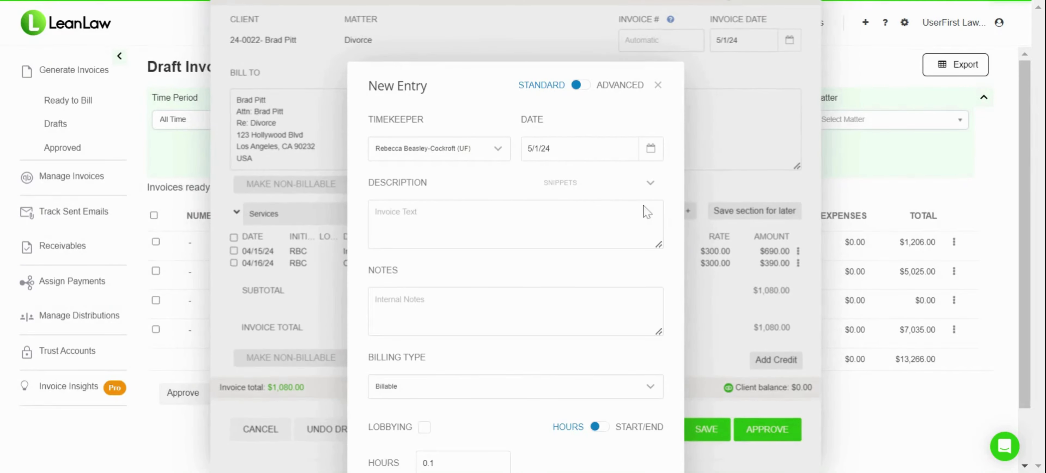
click(651, 149)
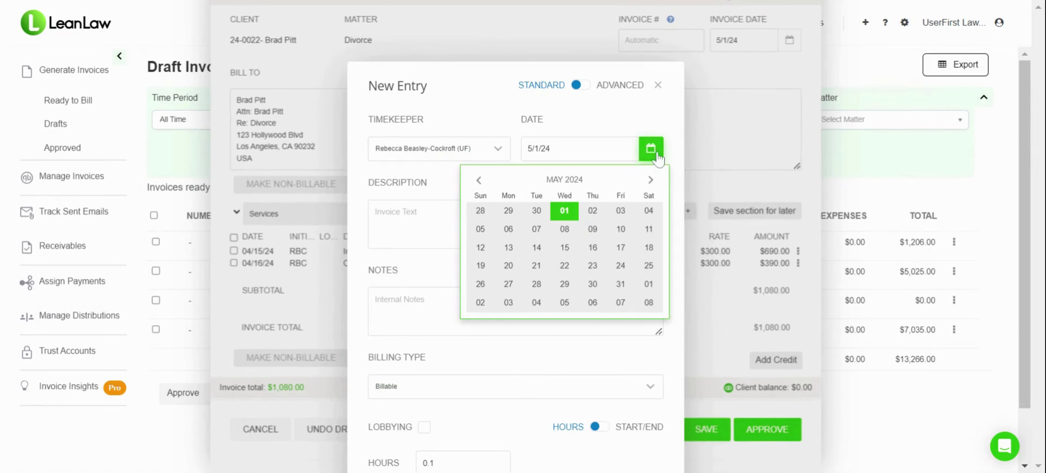
click(479, 180)
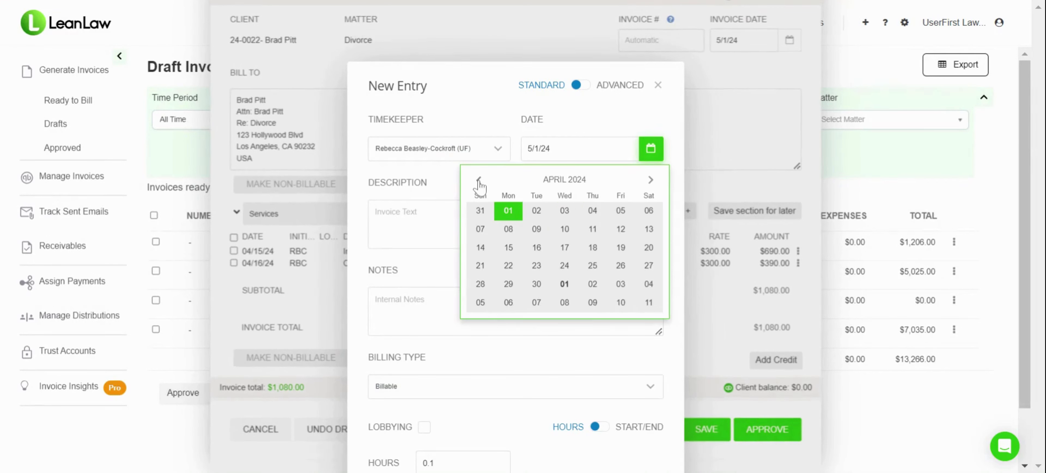
click(536, 247)
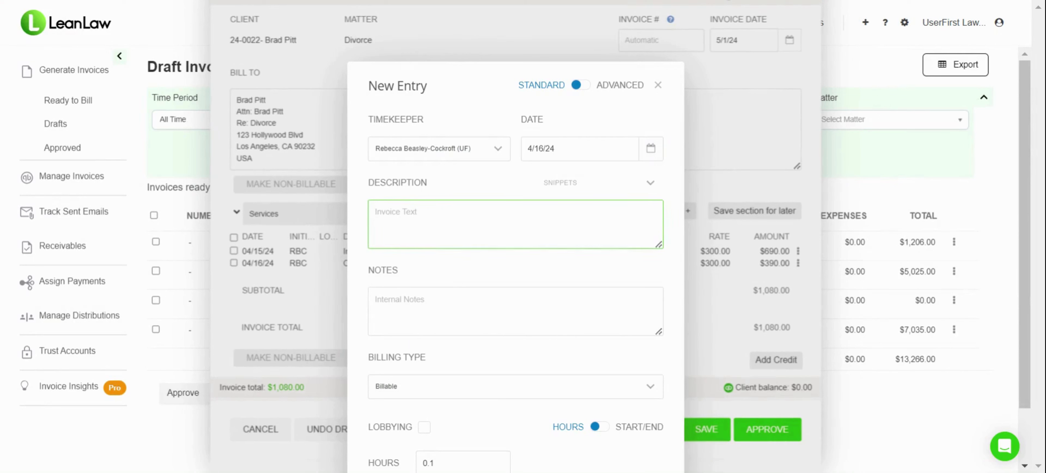
text(Initial conve)
text(rsation with a)
text(pposing )
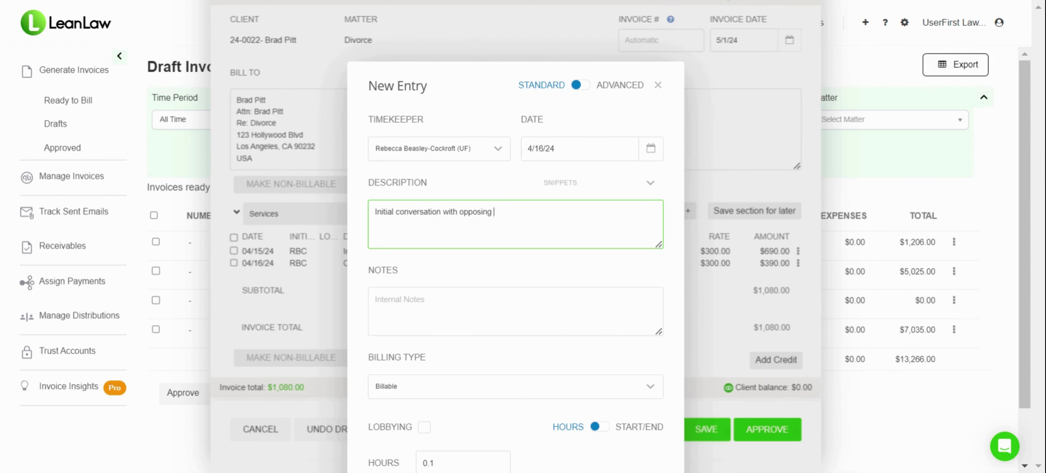
text(counsel)
scroll(446, 399, down, 3)
click(402, 358)
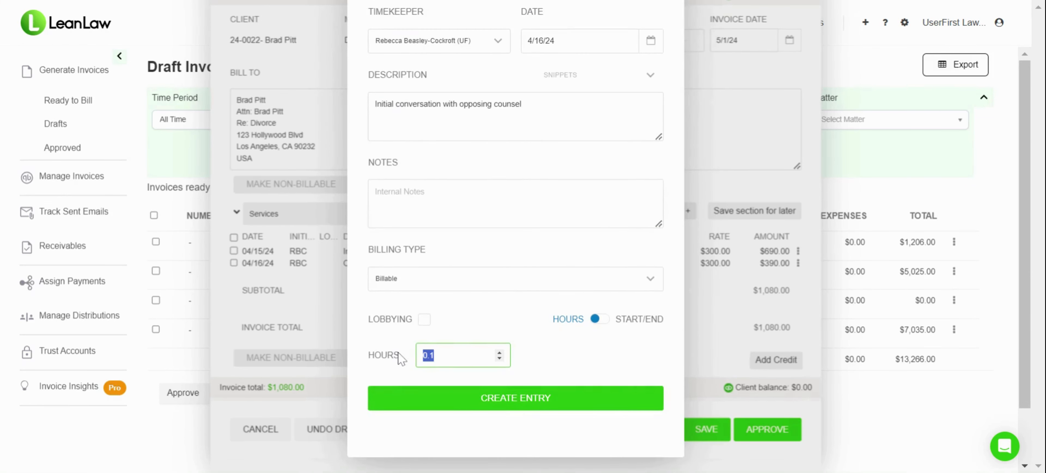
text(.7)
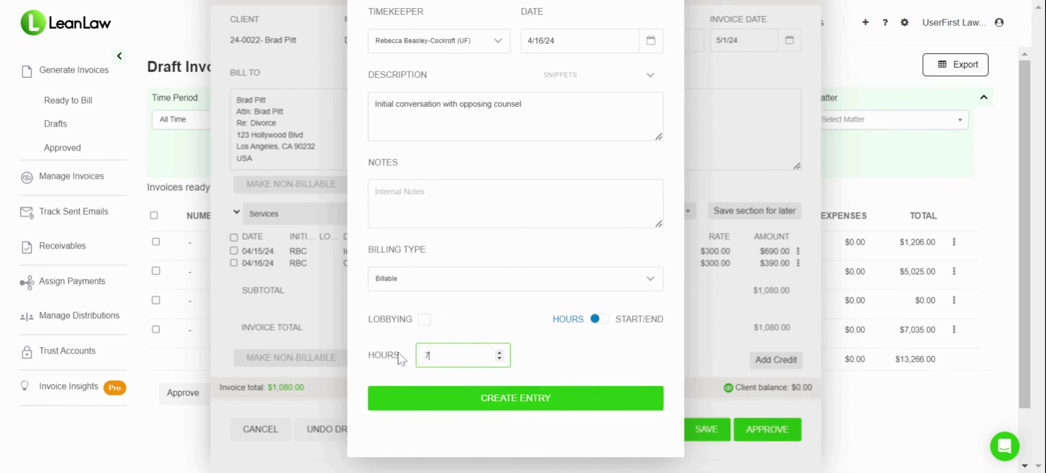
click(483, 402)
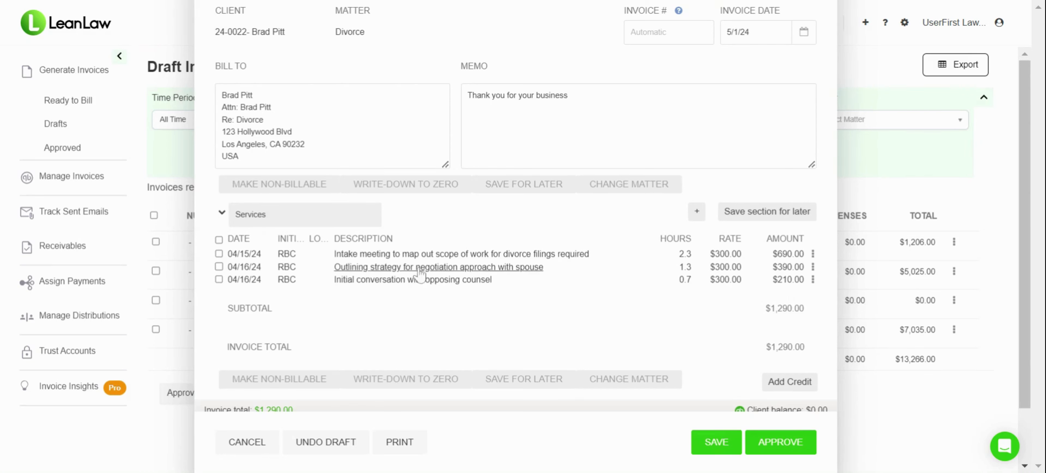
scroll(516, 244, down, 2)
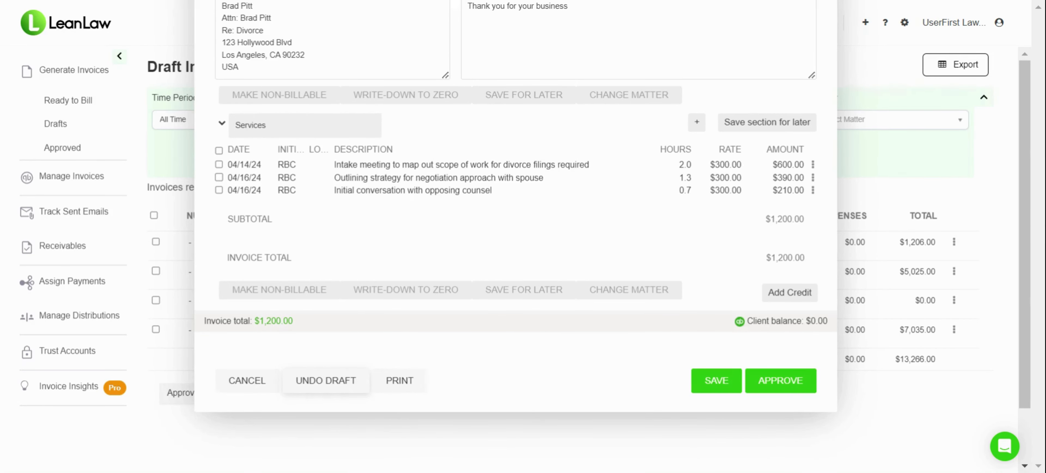
Scroll the Draft dialog back up to the top.
scroll(515, 226, up, 6)
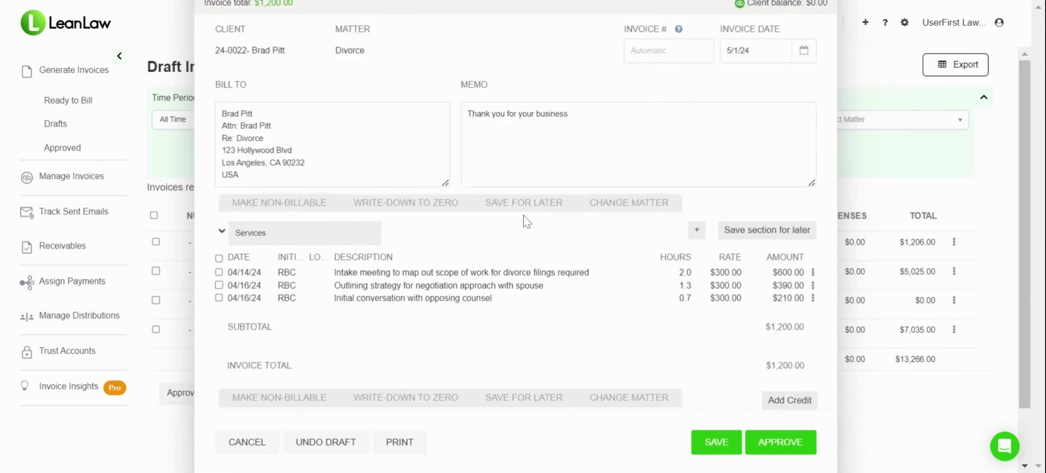